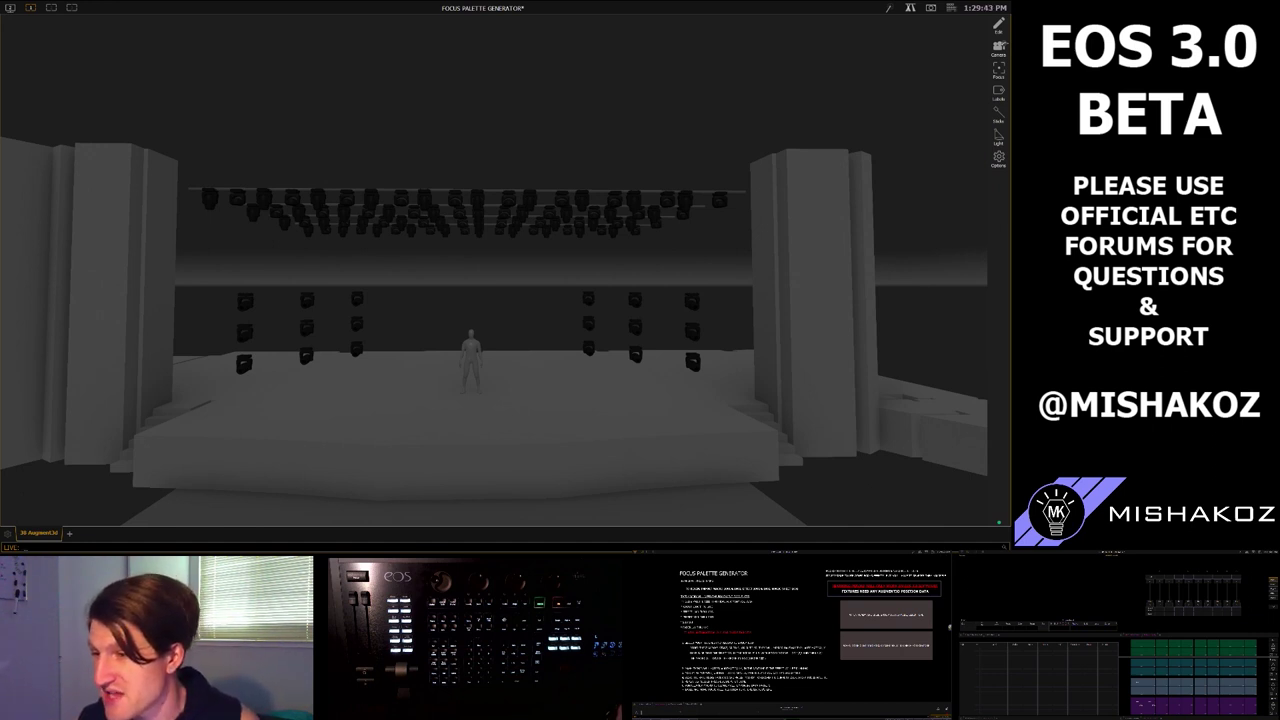
# Select the nine stage-side boom fixtures on one side in order, channels 301 thru 309
pyautogui.click(244, 364)
pyautogui.click(245, 333)
pyautogui.click(245, 302)
pyautogui.click(306, 356)
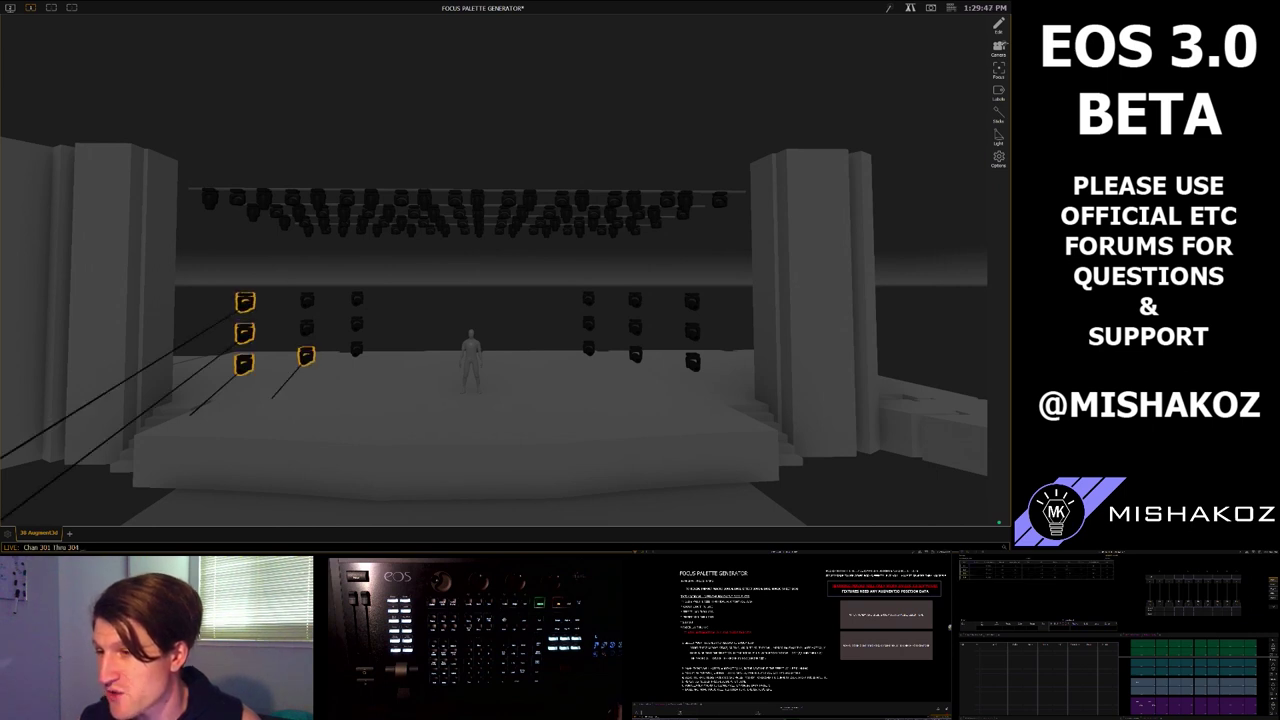
pyautogui.press('BackSpace')
pyautogui.write('6')
pyautogui.press('Return')
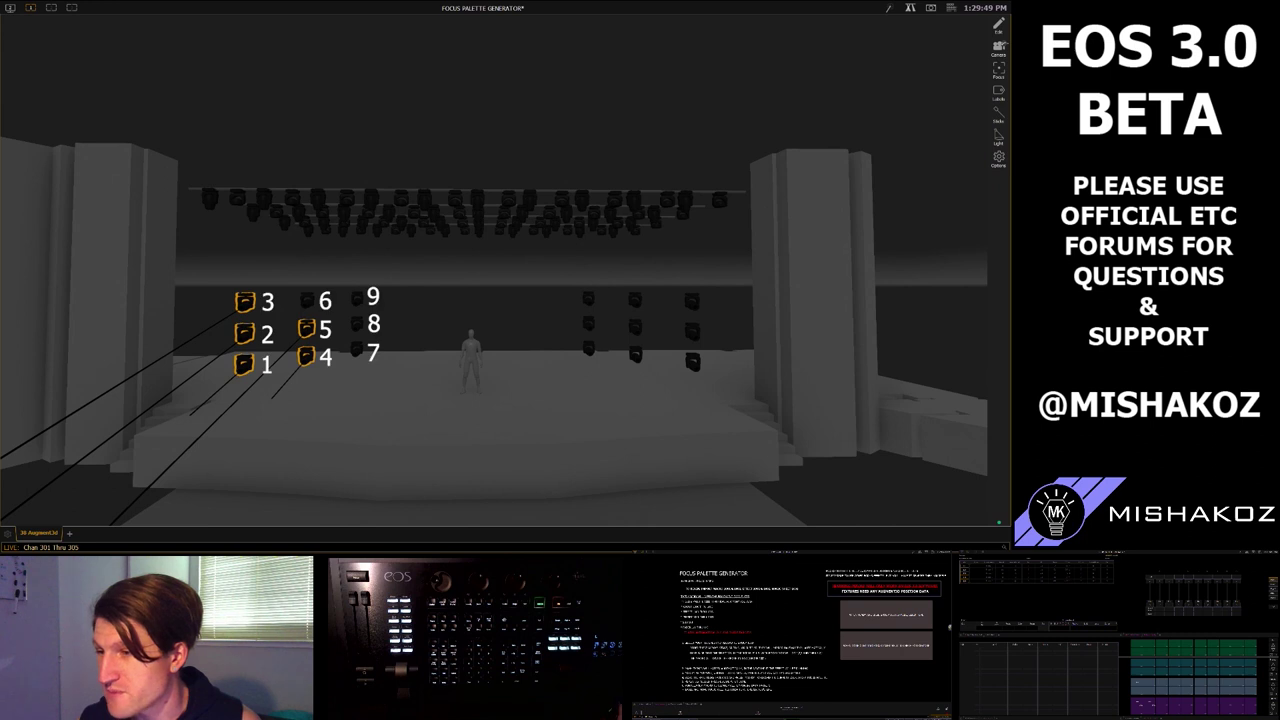
pyautogui.press('BackSpace')
pyautogui.write('9')
pyautogui.press('Return')
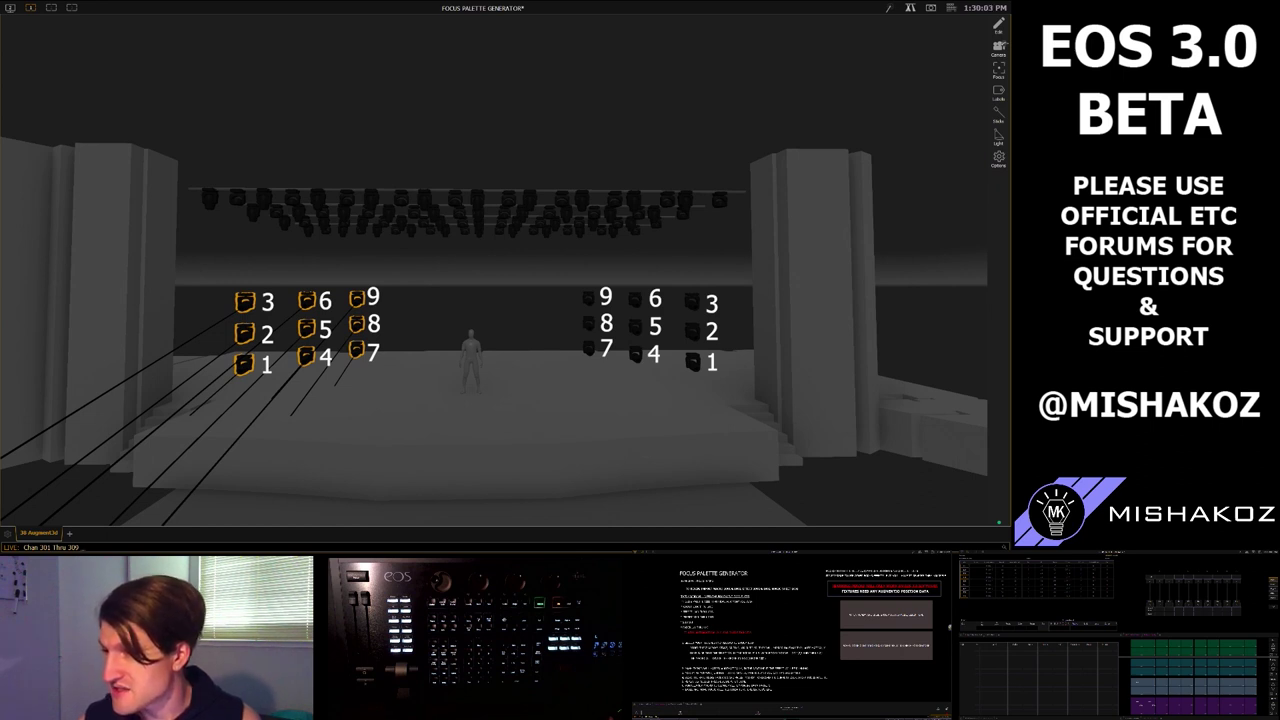
# Add channels 312 thru 310, 315 thru 313 and 318 thru 316 to the selection and record it as Group 1000
pyautogui.click(588, 299)
pyautogui.click(588, 324)
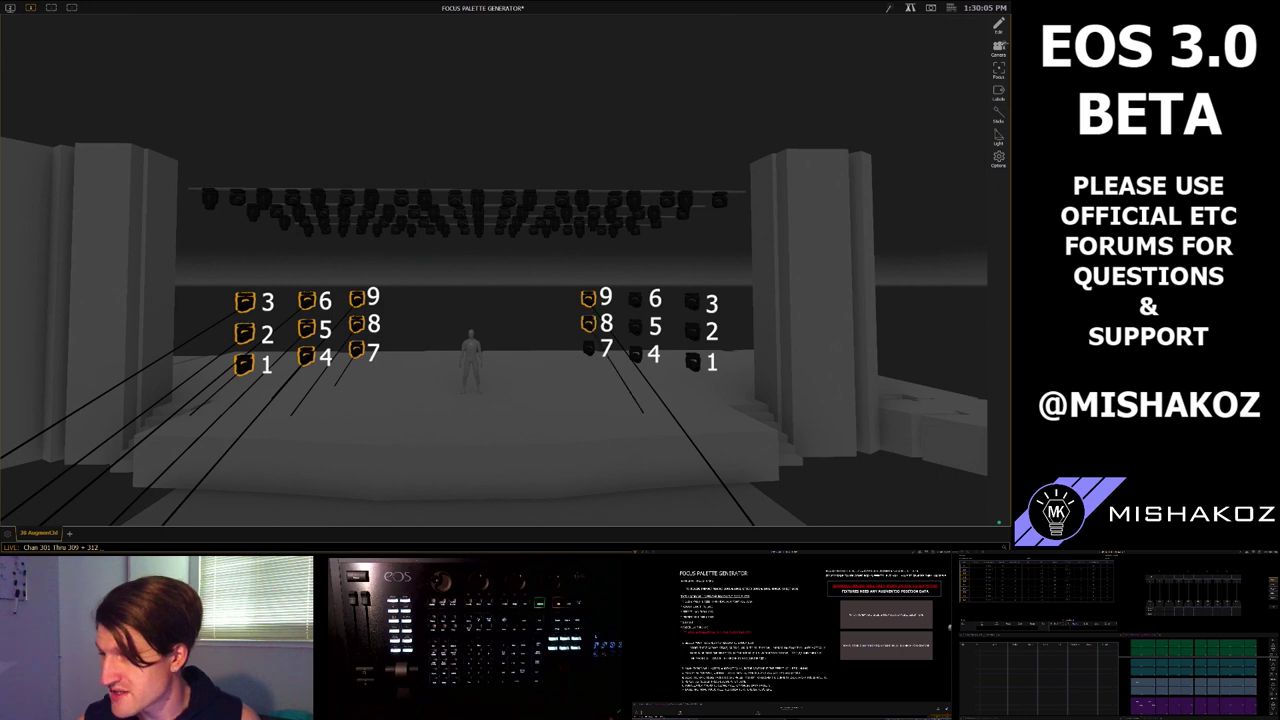
pyautogui.click(588, 349)
pyautogui.write('+ 315 + 313')
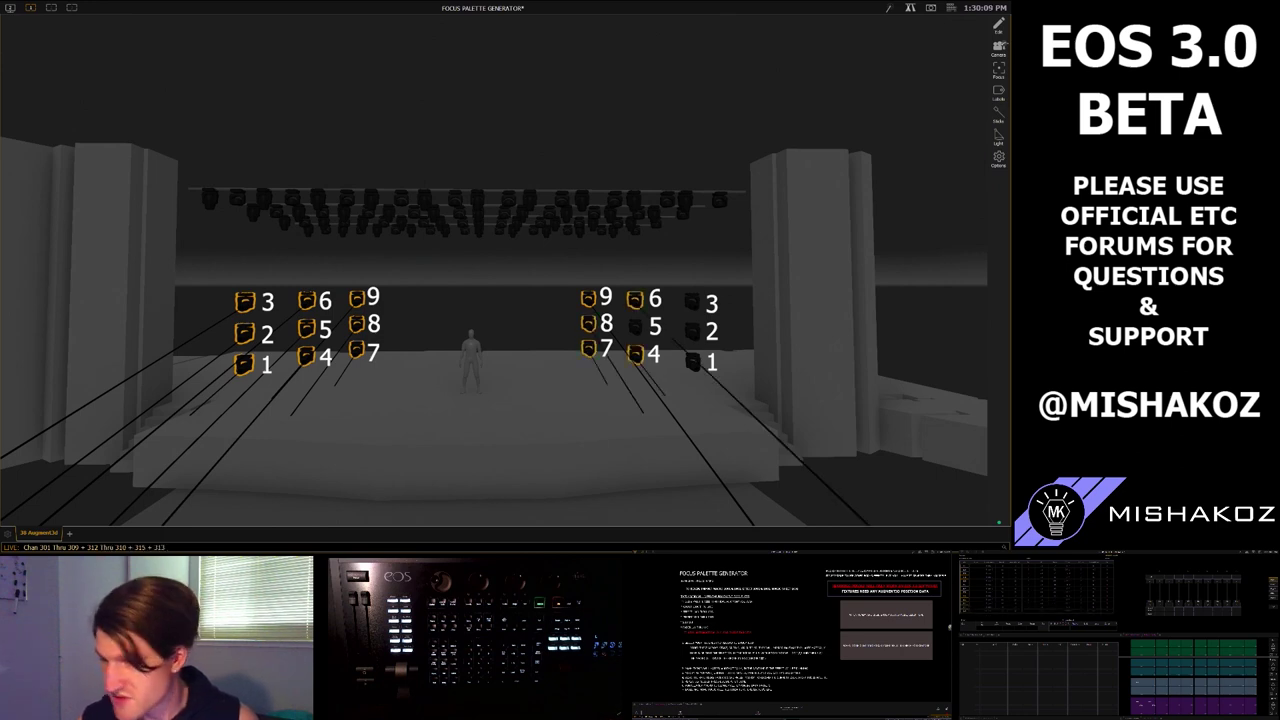
pyautogui.press('BackSpace')
pyautogui.press('BackSpace')
pyautogui.press('BackSpace')
pyautogui.press('BackSpace')
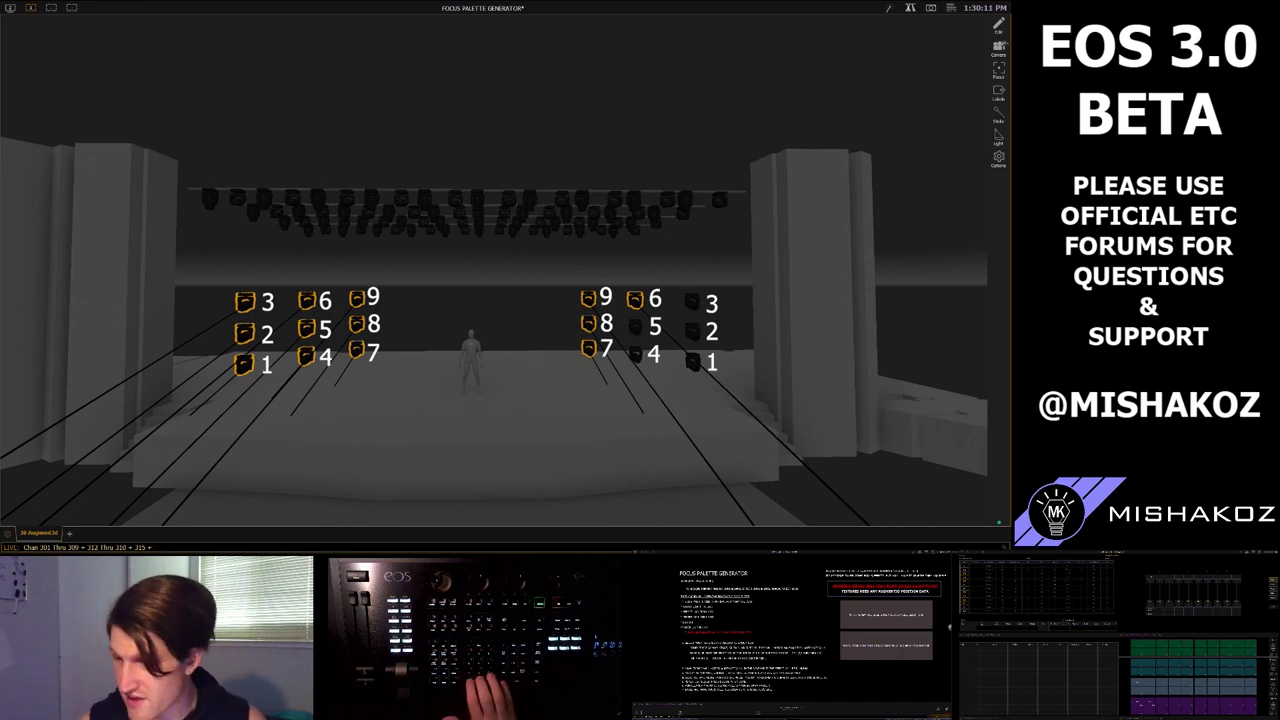
pyautogui.write('Thru 314')
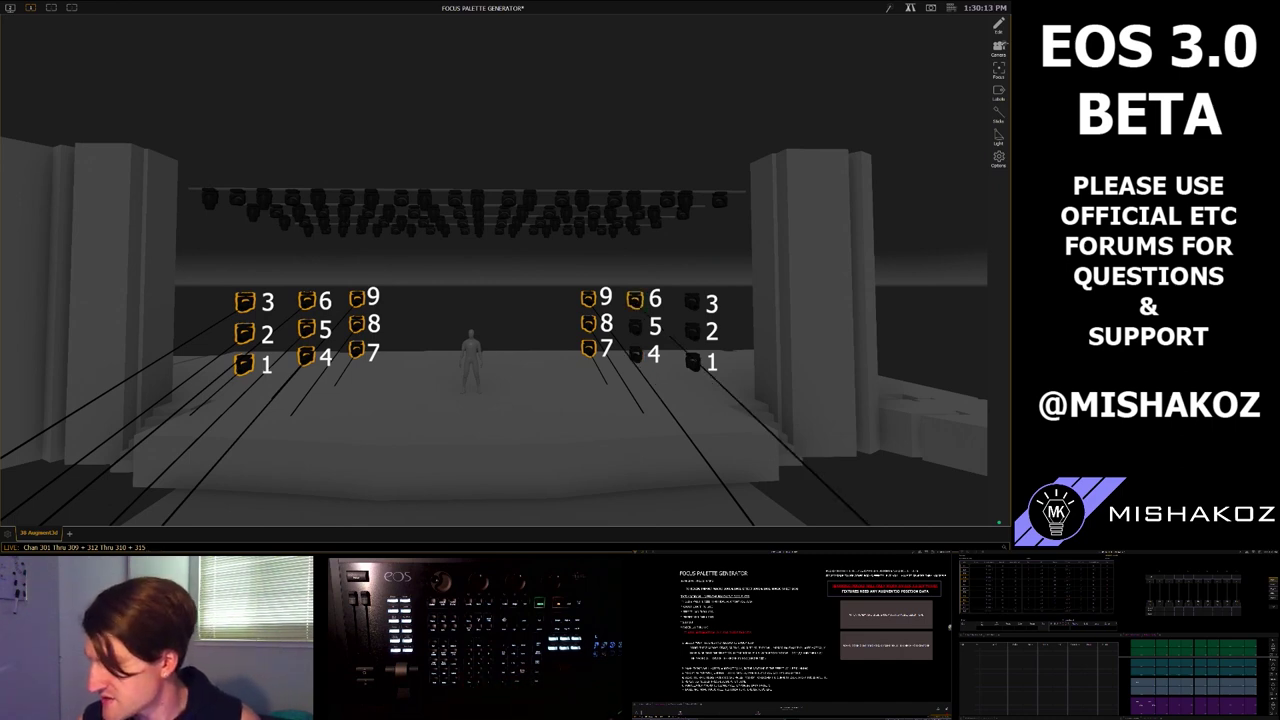
pyautogui.write(' + 318 Thru 316')
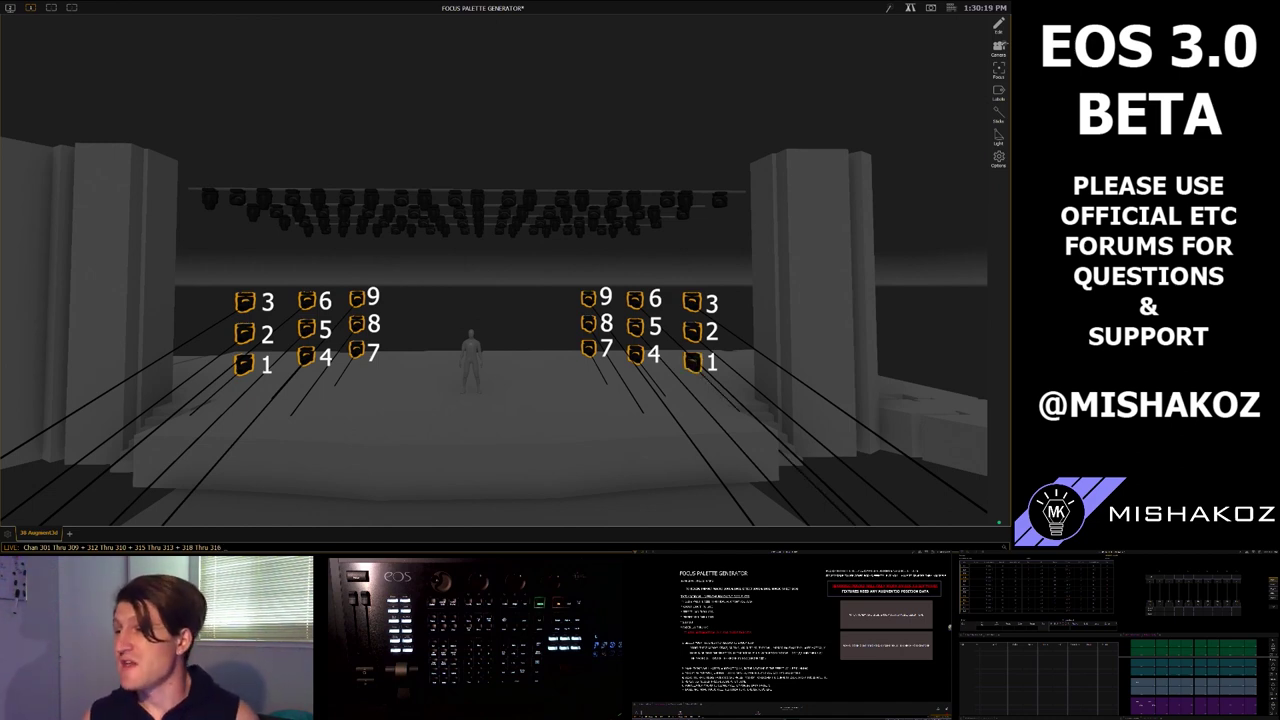
pyautogui.write('Record Group 1000')
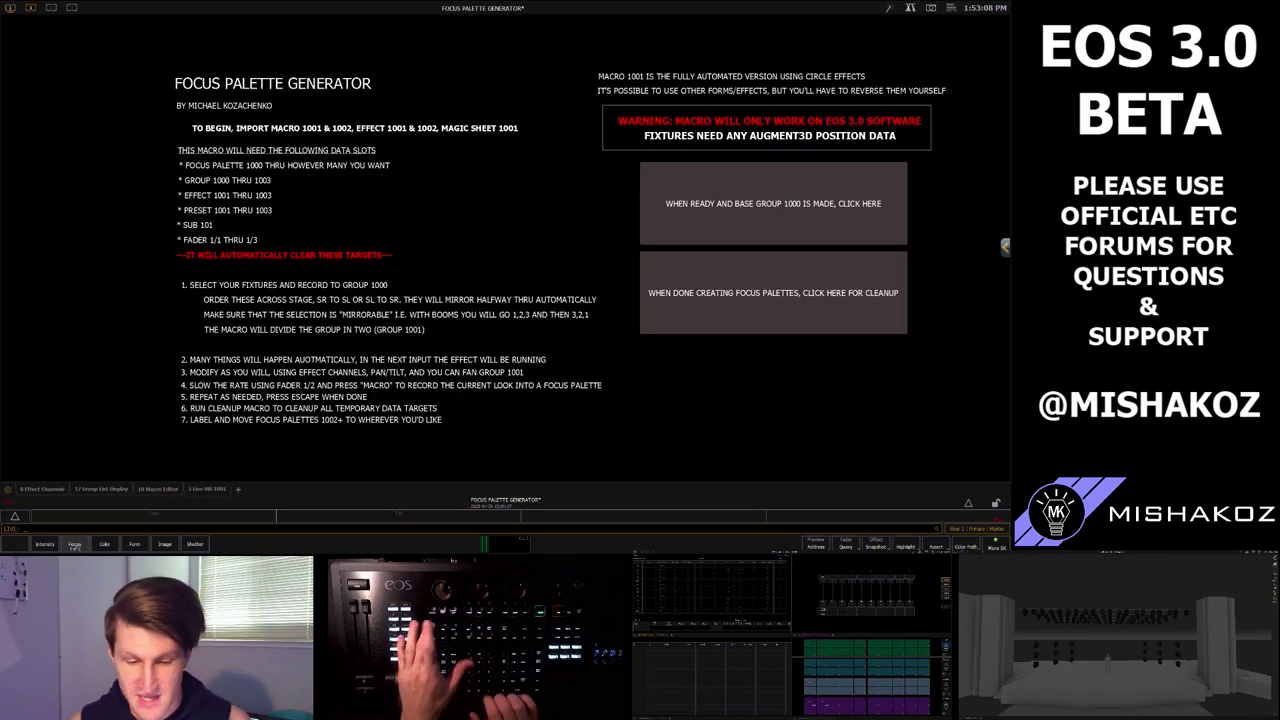
# Select Group 1001, show the running effects, and clear the command line
pyautogui.write('Group 1001')
pyautogui.press('Return')
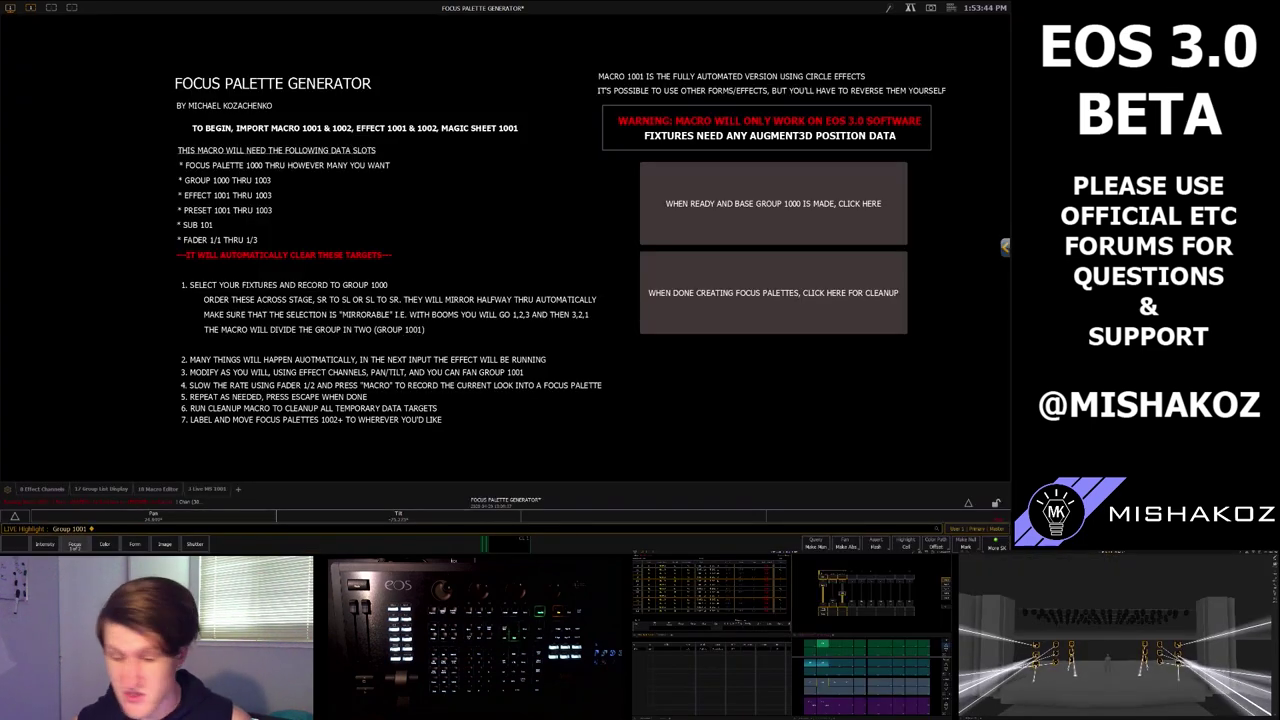
pyautogui.press('e')
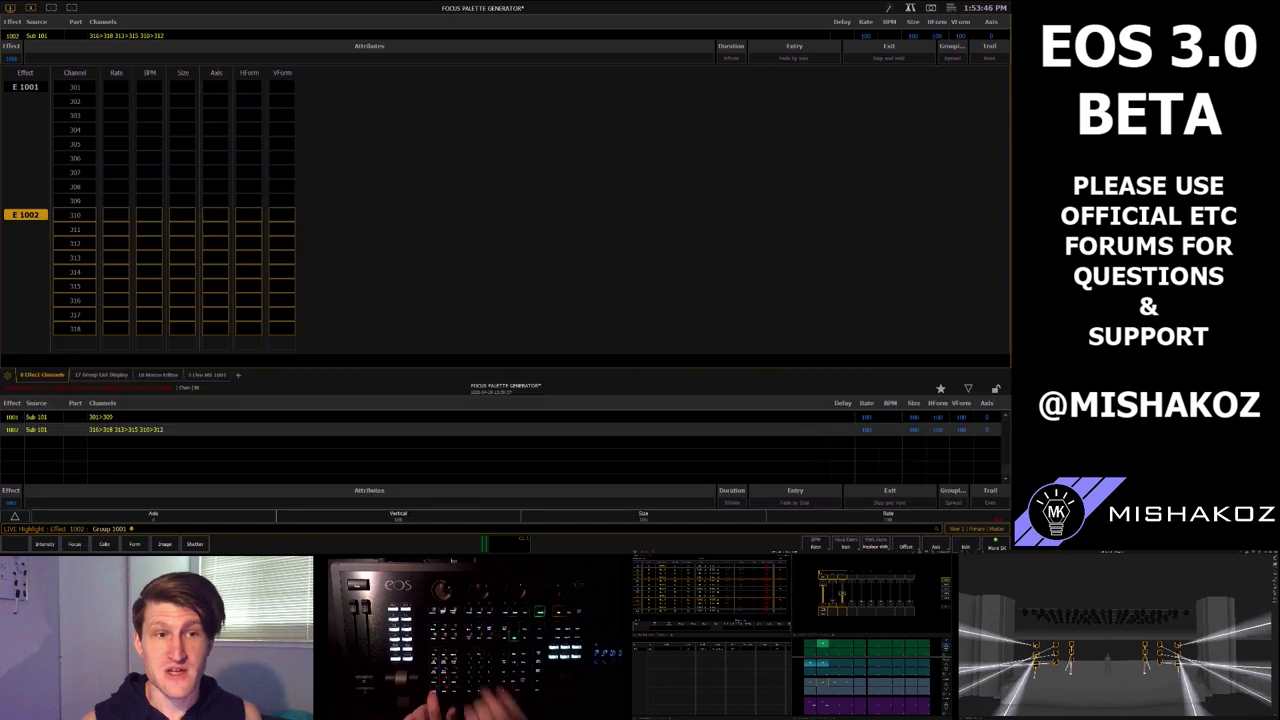
pyautogui.hotkey('shift', 'BackSpace')
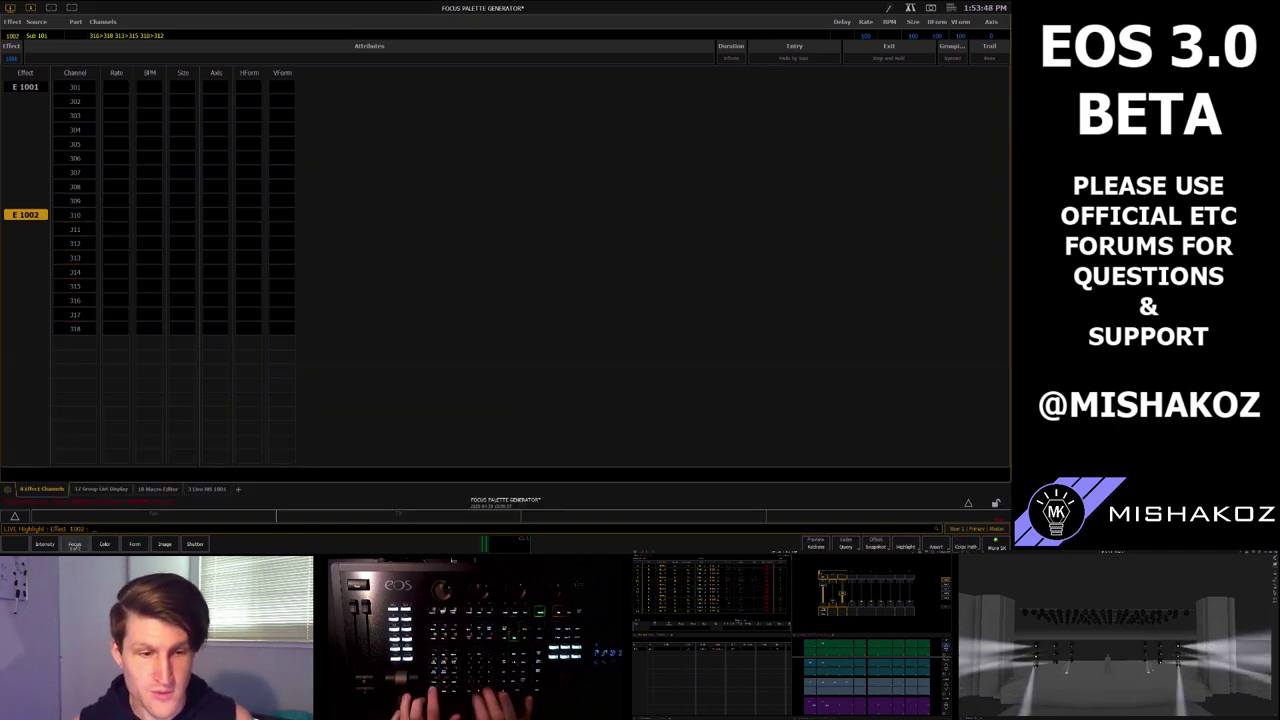
# Set the horizontal form to 20 and the vertical form to 150 for effects 1001 and 1002
pyautogui.write('ect 1001 +')
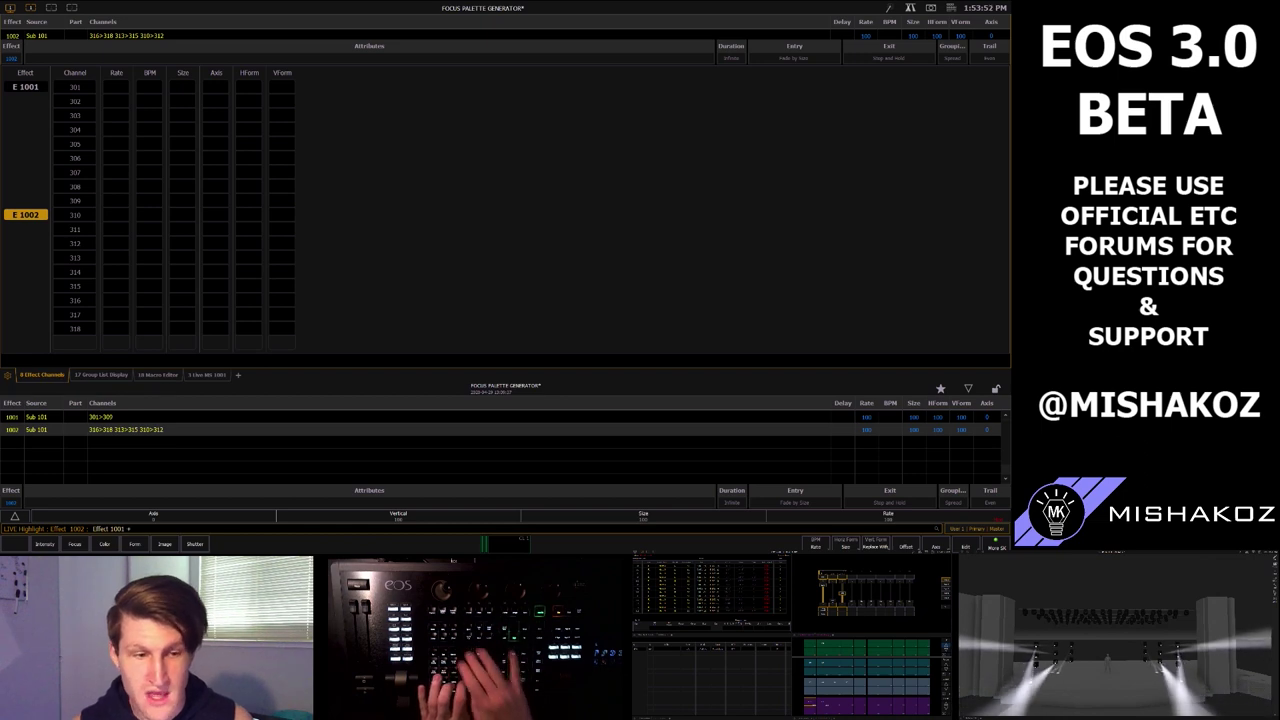
pyautogui.write(' 1002')
pyautogui.press('Return')
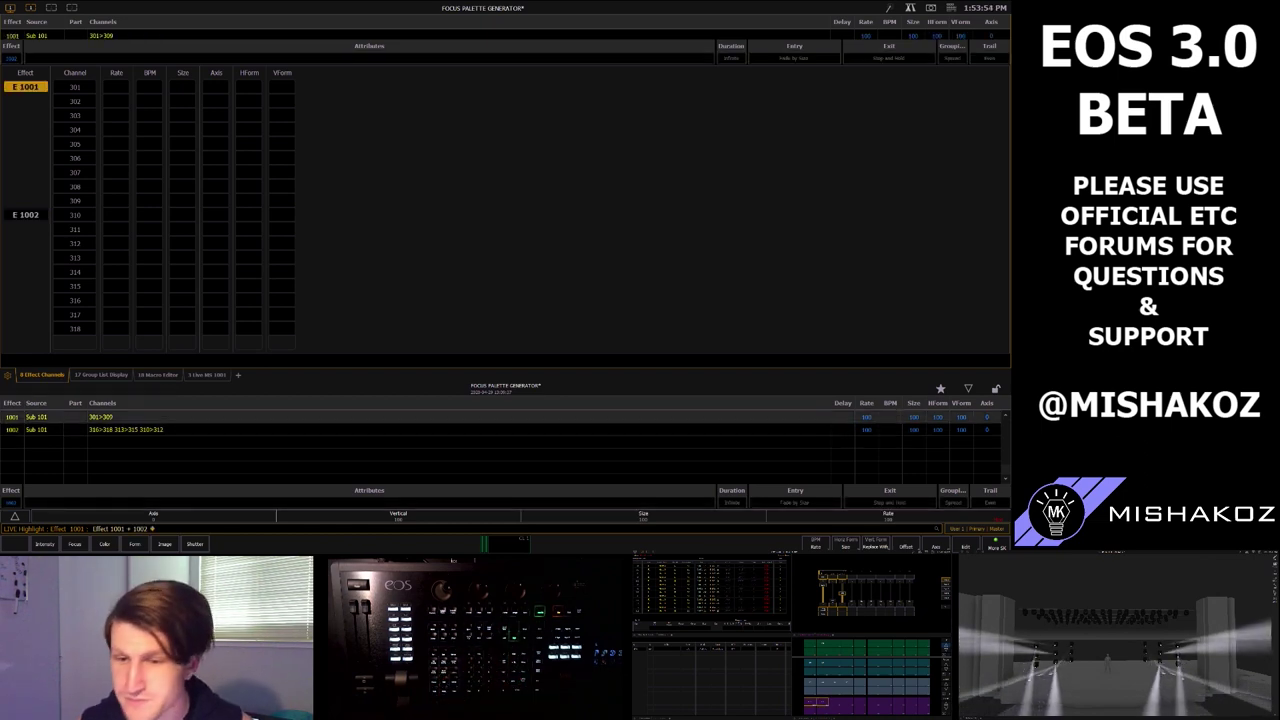
pyautogui.hotkey('shift', 'F2')
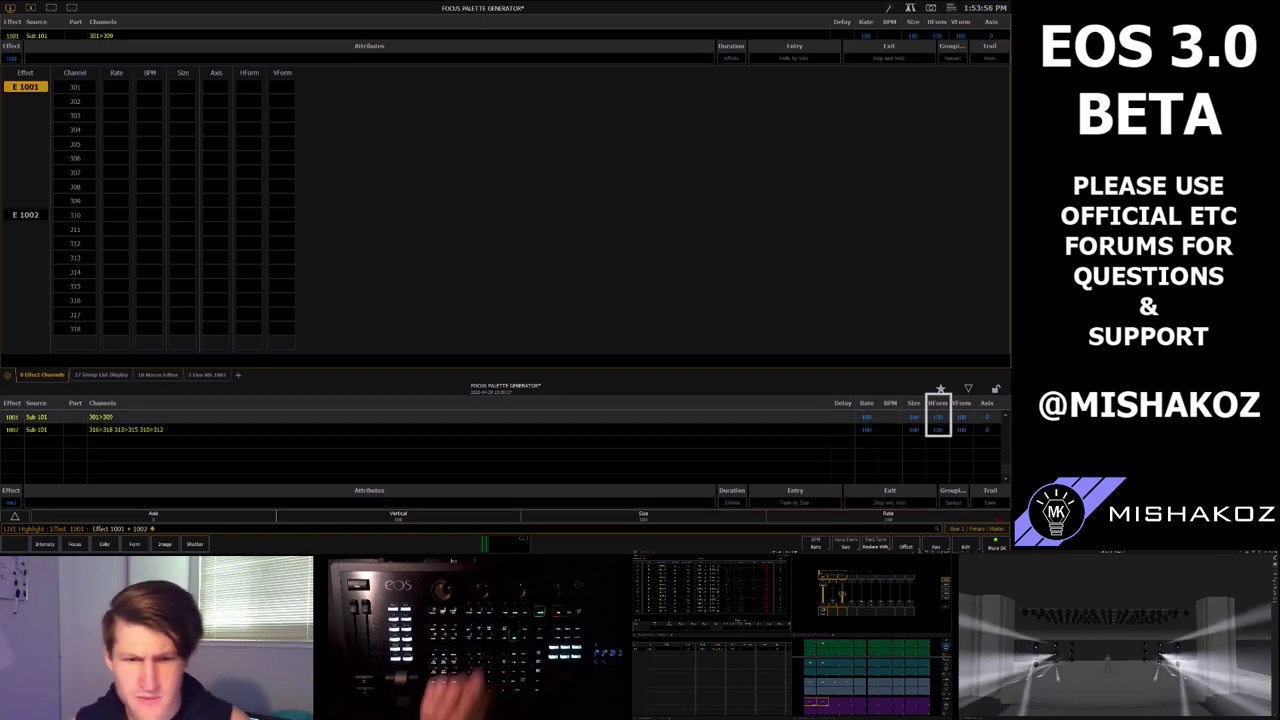
pyautogui.write('20_')
pyautogui.press('Return')
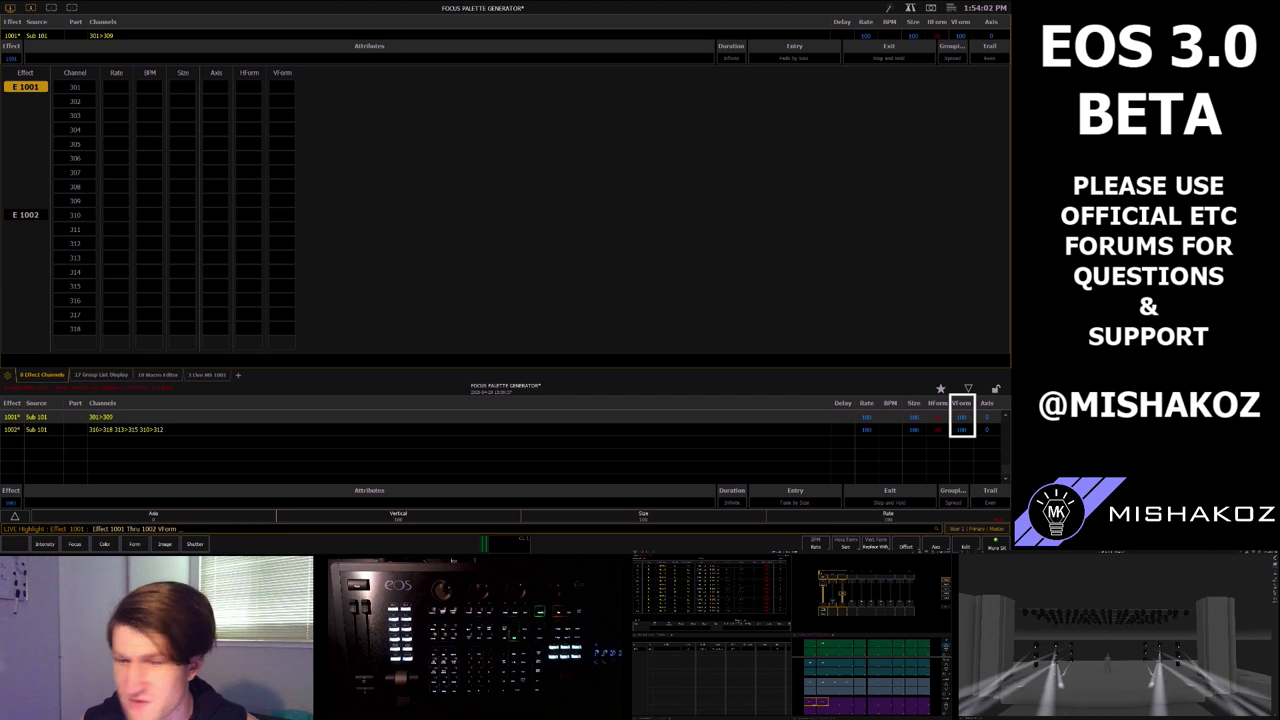
pyautogui.write('150')
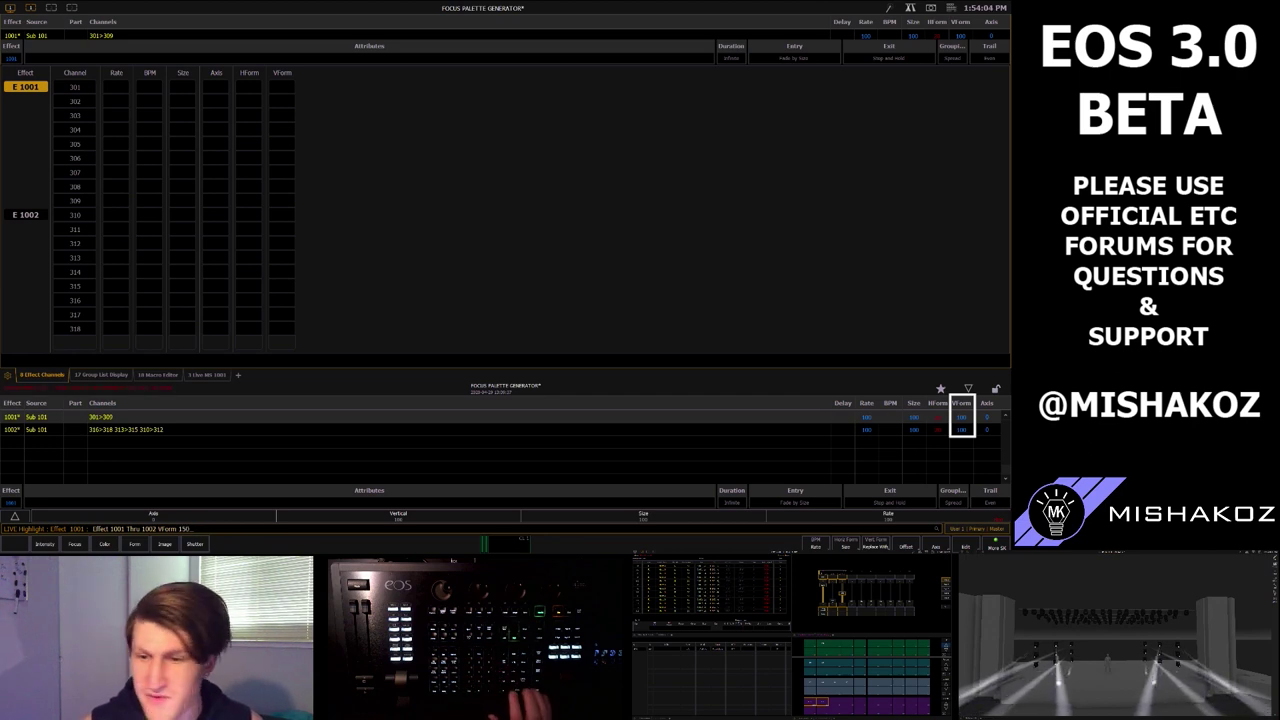
pyautogui.press('Return')
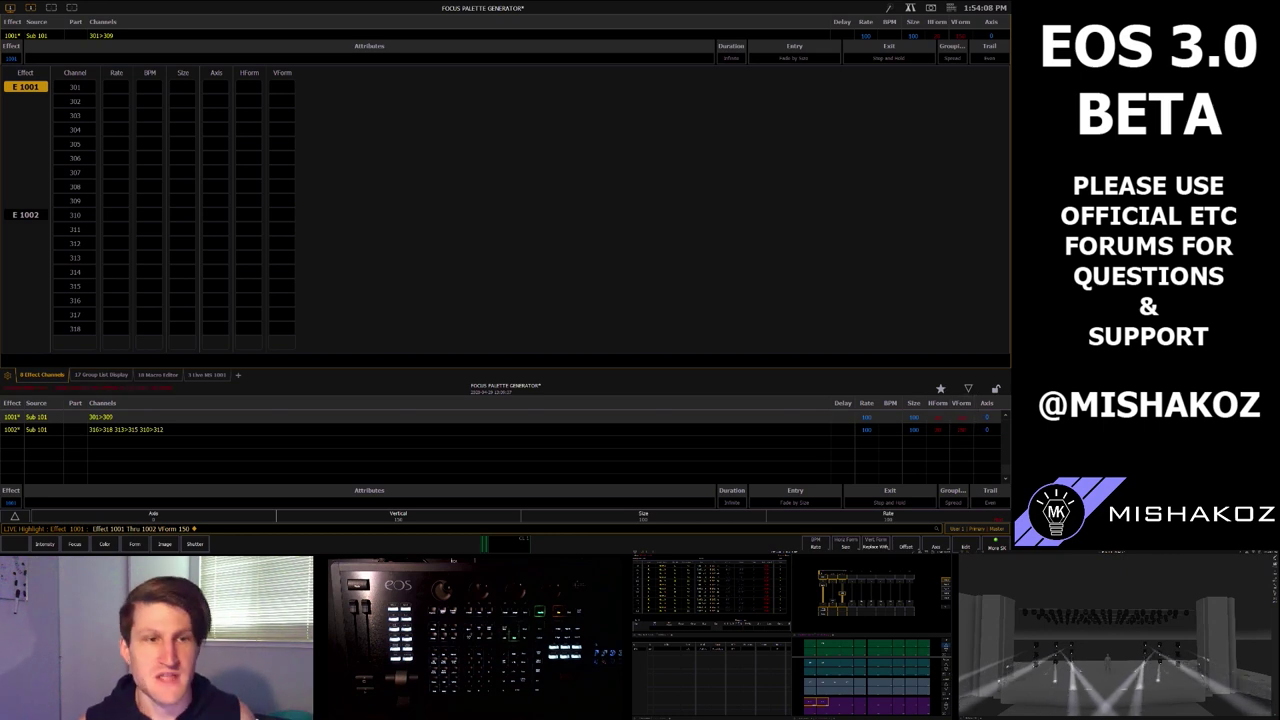
# Open the ML Controls display and select Group 1001 to show its parameters
pyautogui.hotkey('shift', 'BackSpace')
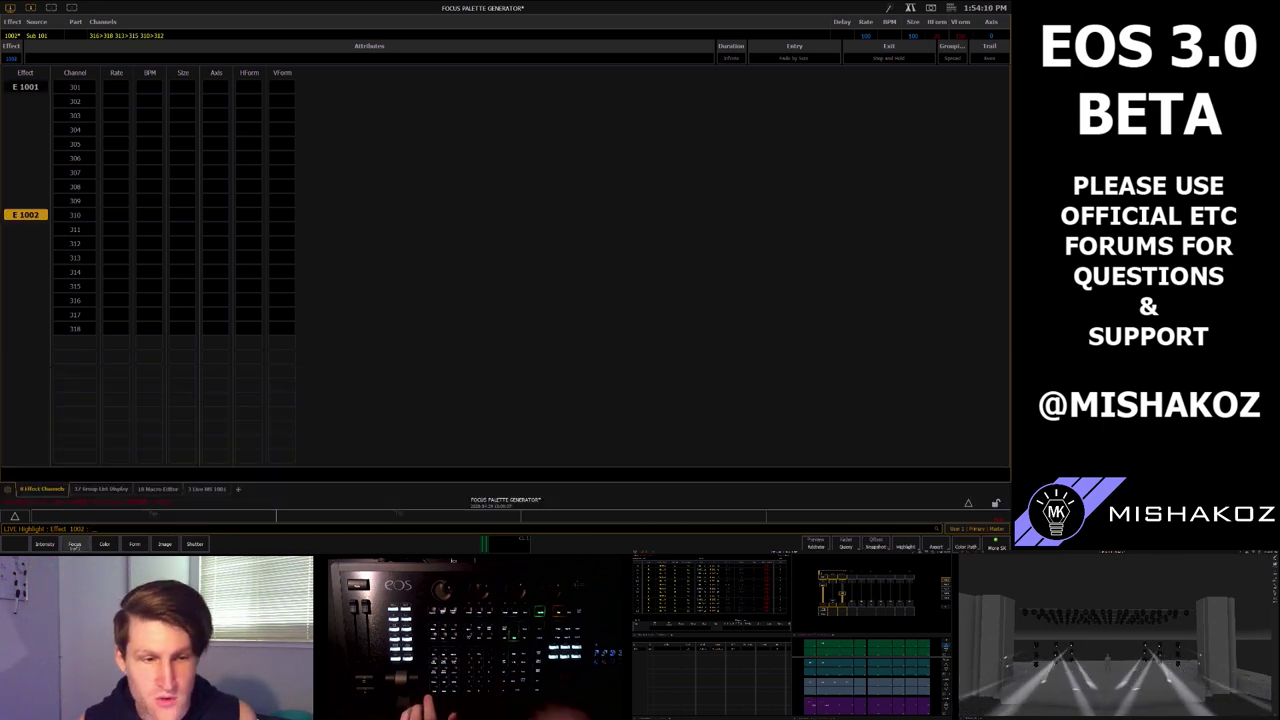
pyautogui.hotkey('ctrl', 'n')
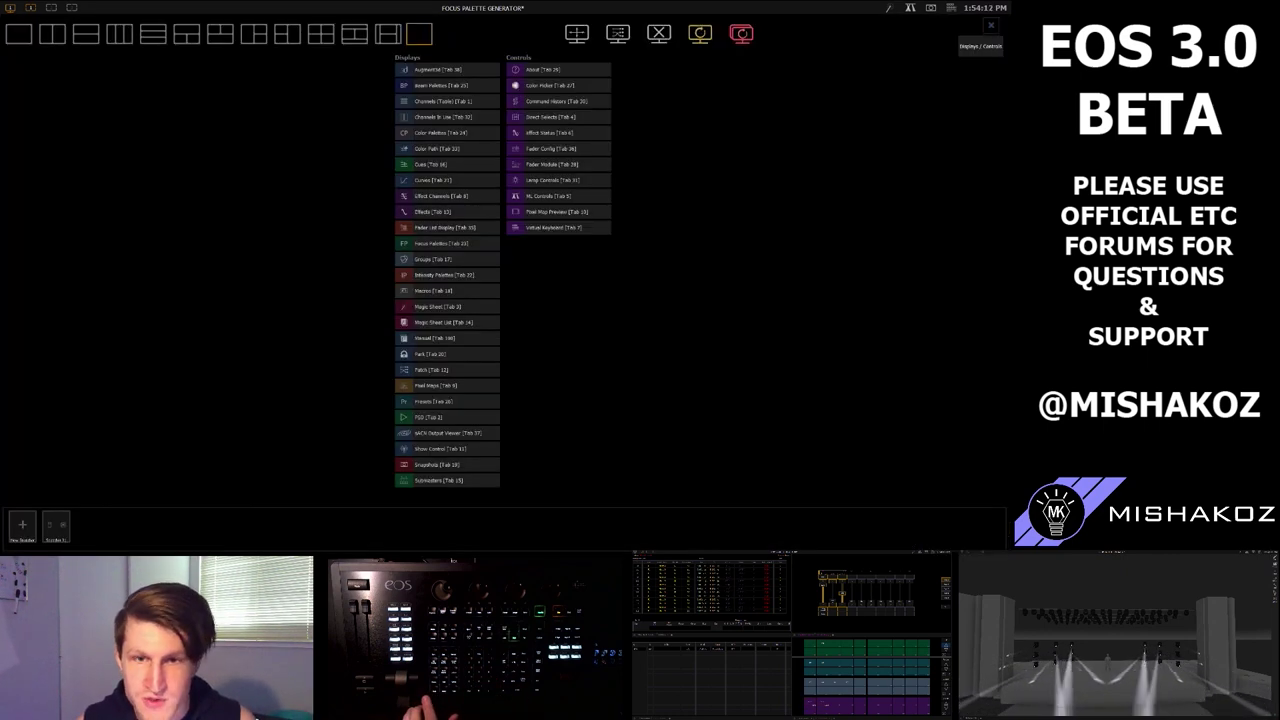
pyautogui.click(558, 196)
pyautogui.write('g1001')
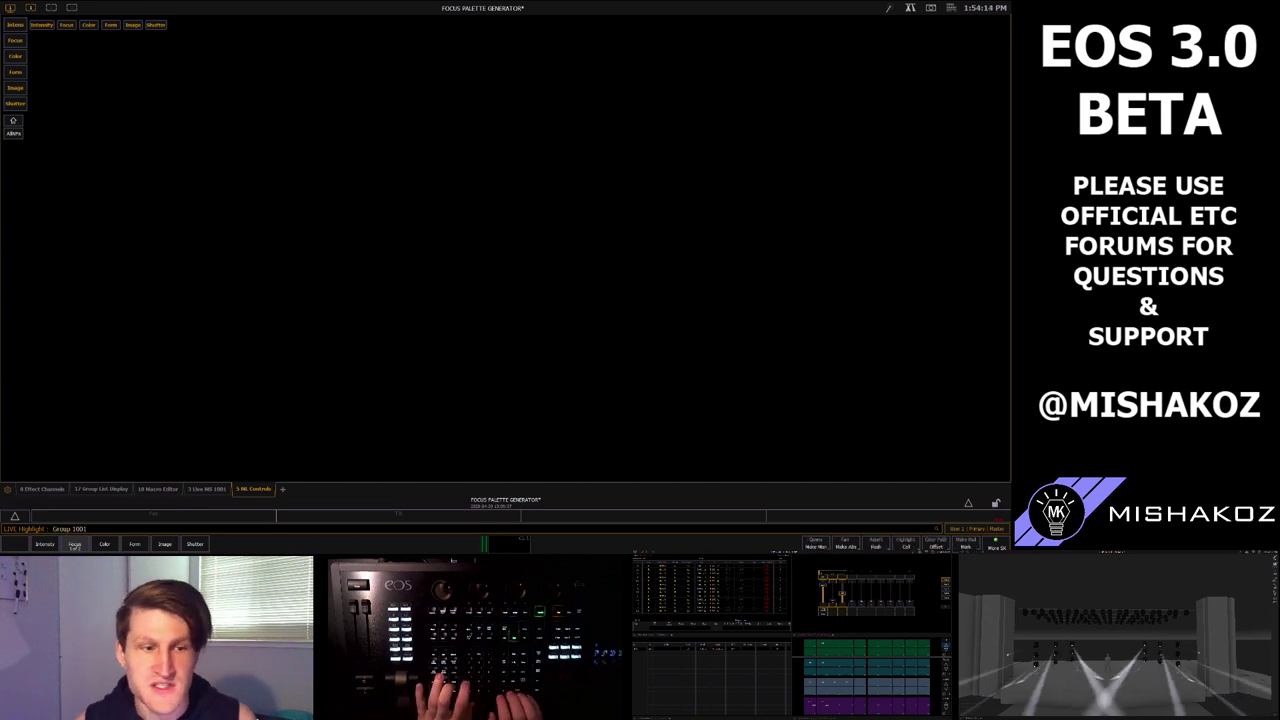
pyautogui.press('Return')
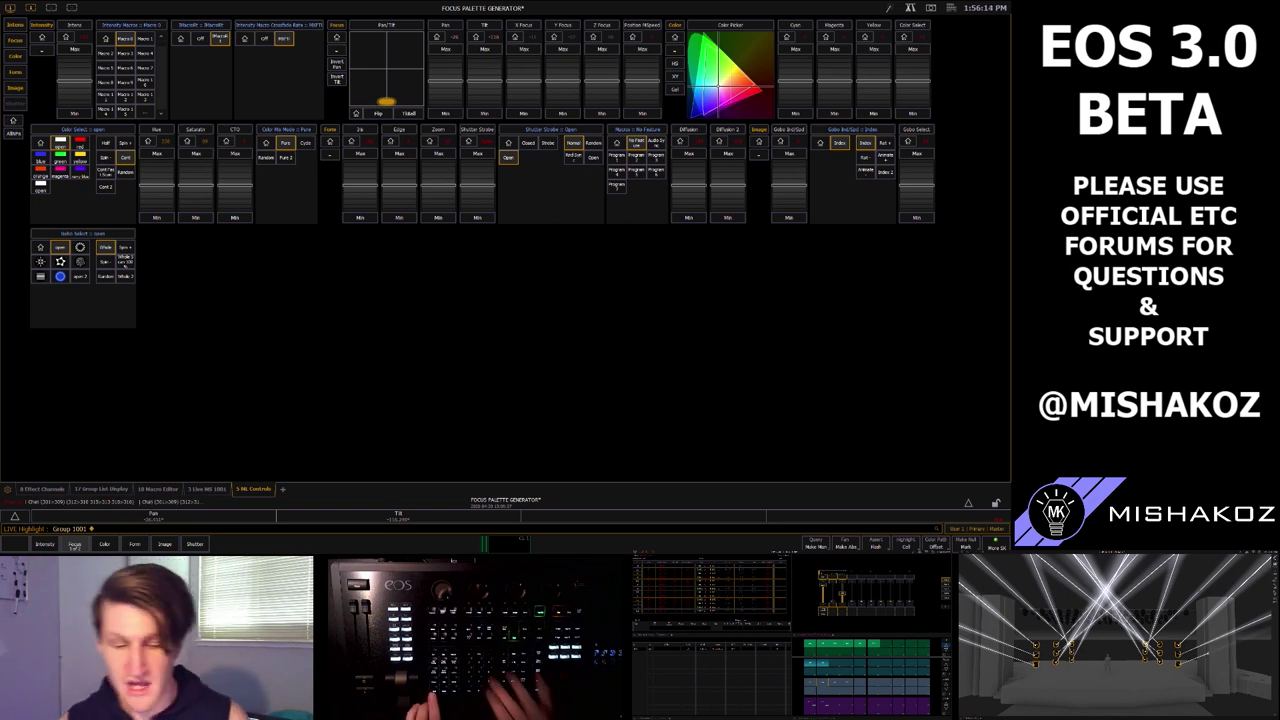
# Set the grouping of effects 1001 thru 1002 to 2 and return to the ML Controls display
pyautogui.press('e')
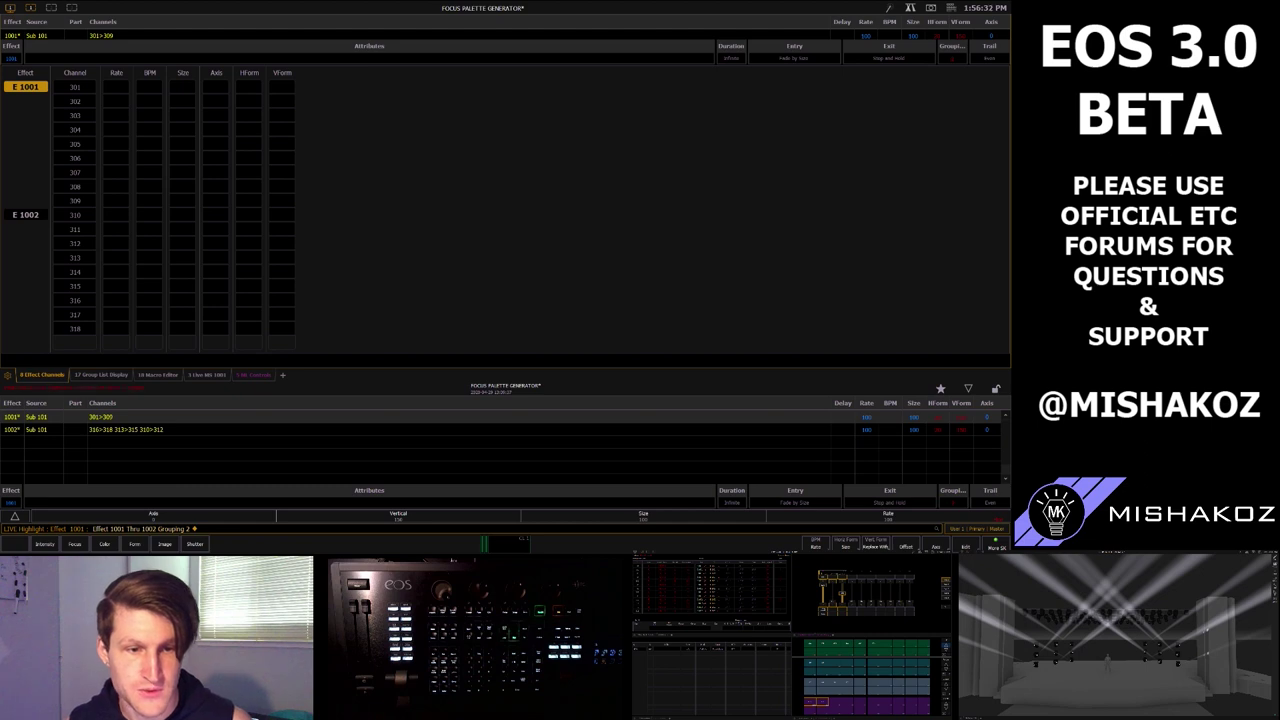
pyautogui.click(254, 375)
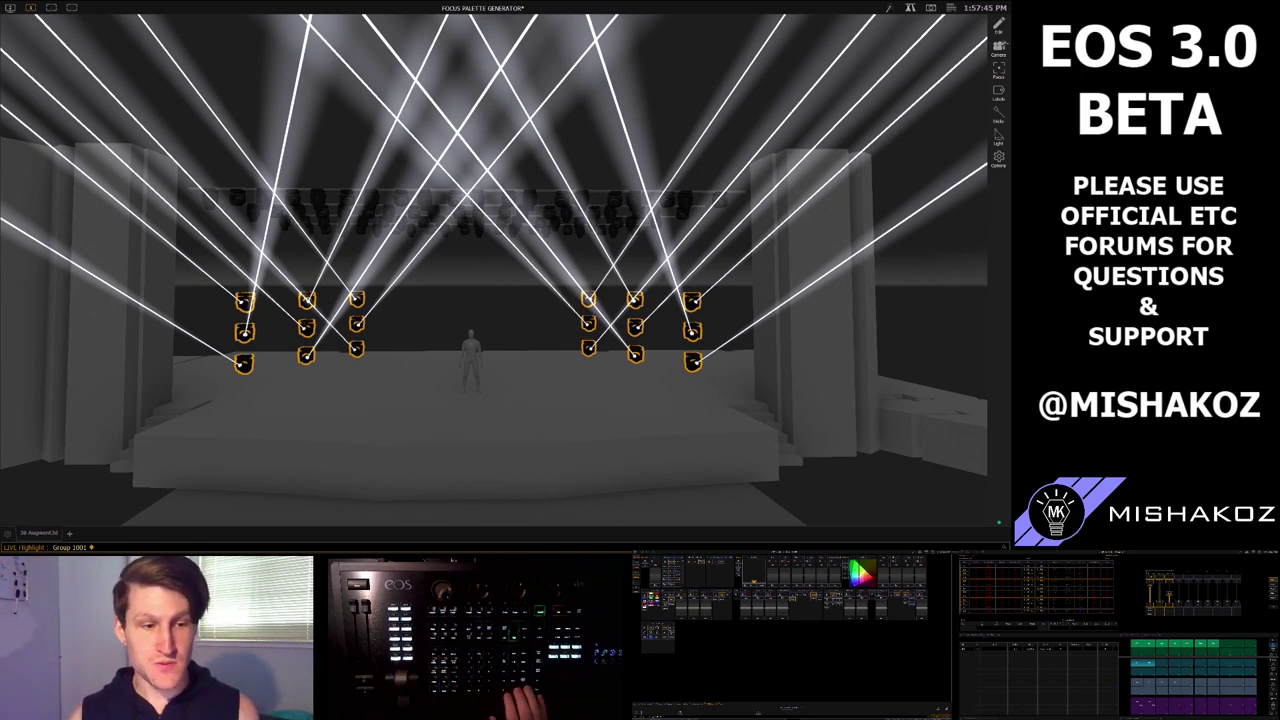
# Select Group 1000 and turn on Highlight for its fixtures
pyautogui.press('Return')
pyautogui.write('g1000')
pyautogui.press('Return')
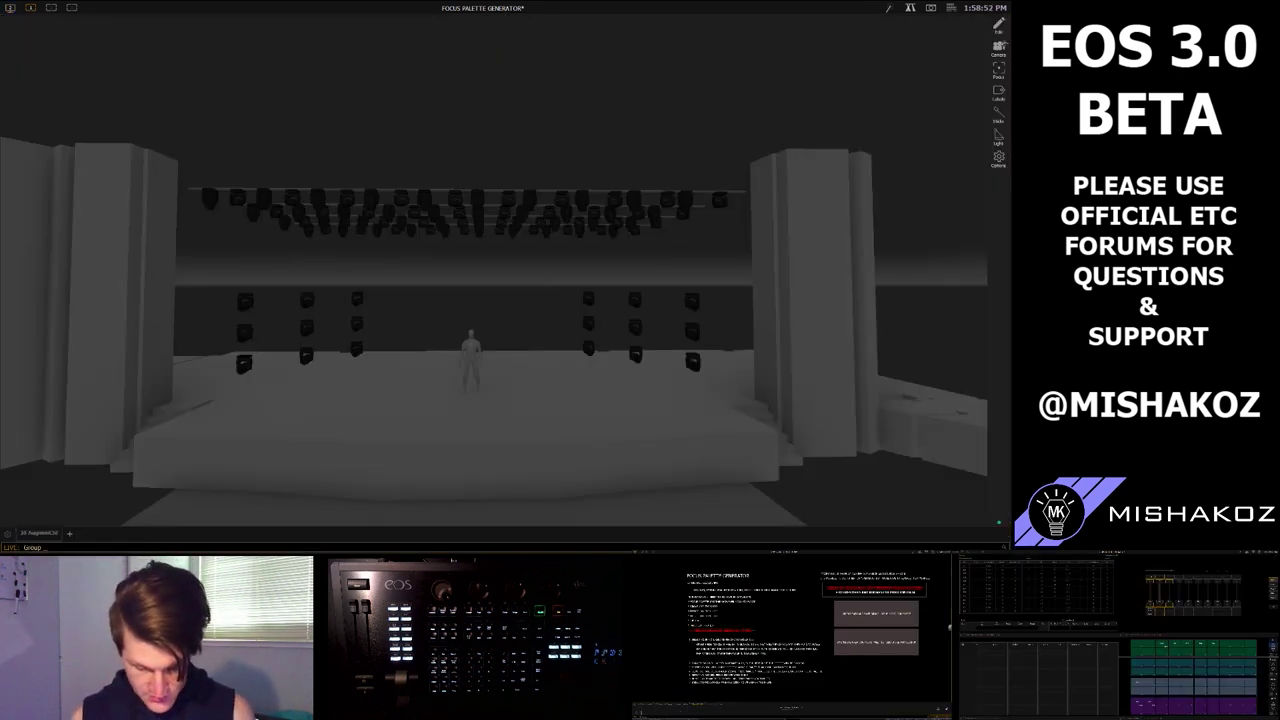
pyautogui.press('Return')
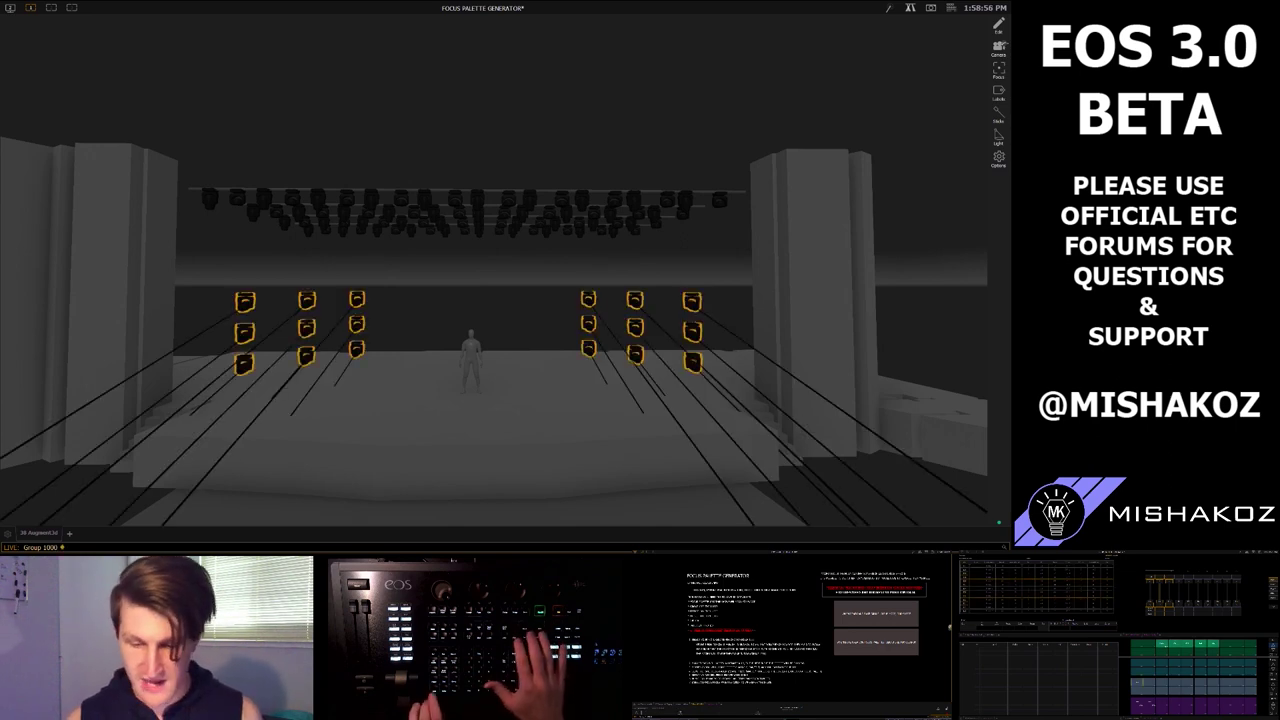
pyautogui.press('h')
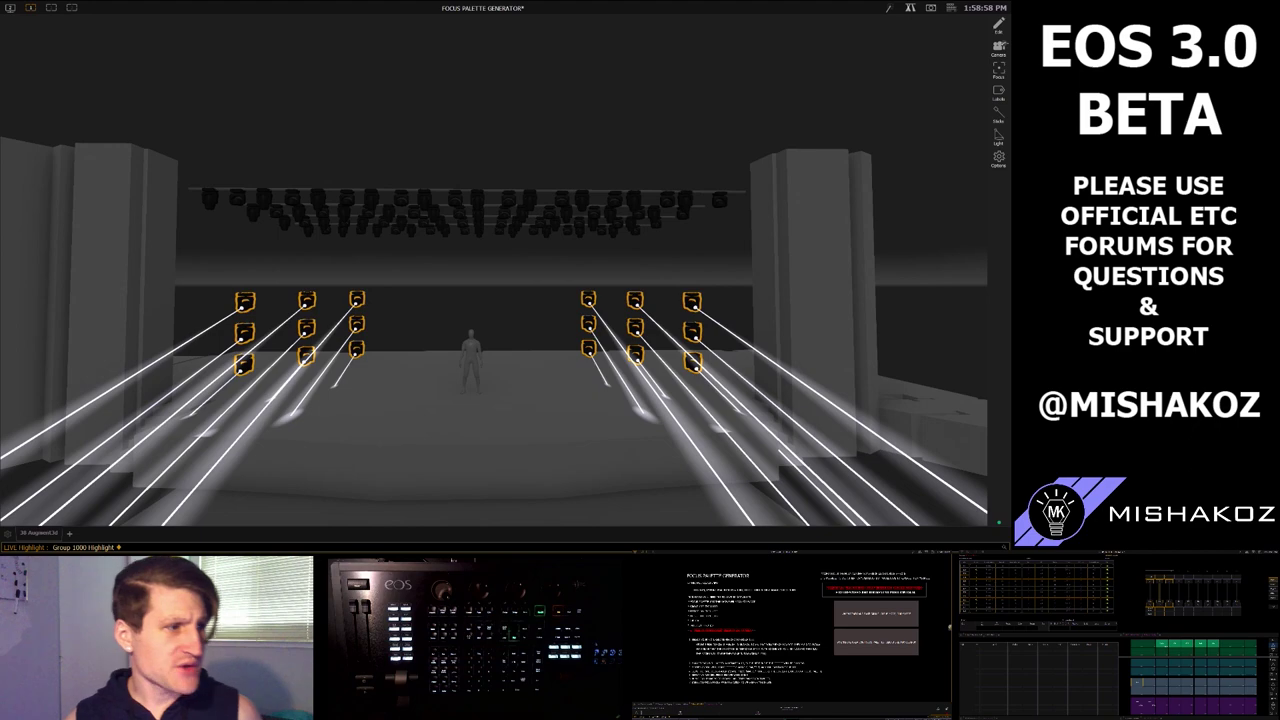
# Recall focus palettes 1002 through 1006 one after another on Group 1000
pyautogui.click(1162, 643)
pyautogui.click(1175, 643)
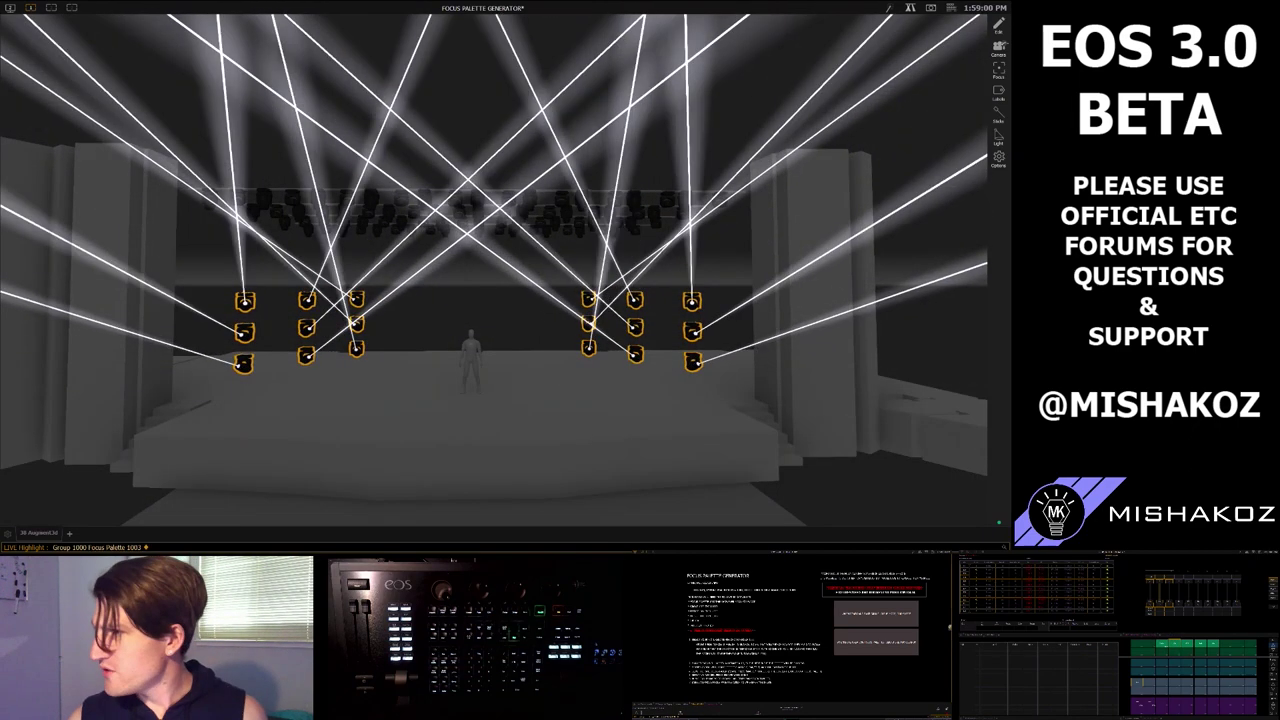
pyautogui.click(1187, 643)
pyautogui.click(1200, 643)
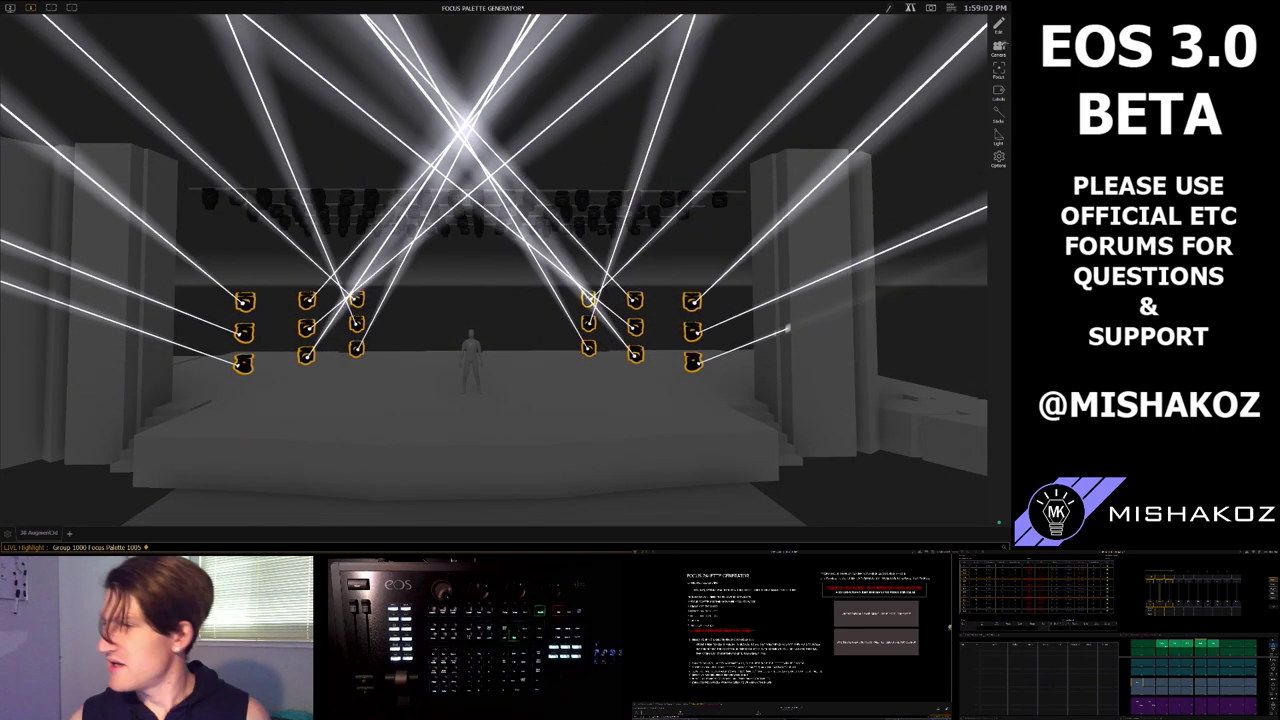
pyautogui.click(1213, 643)
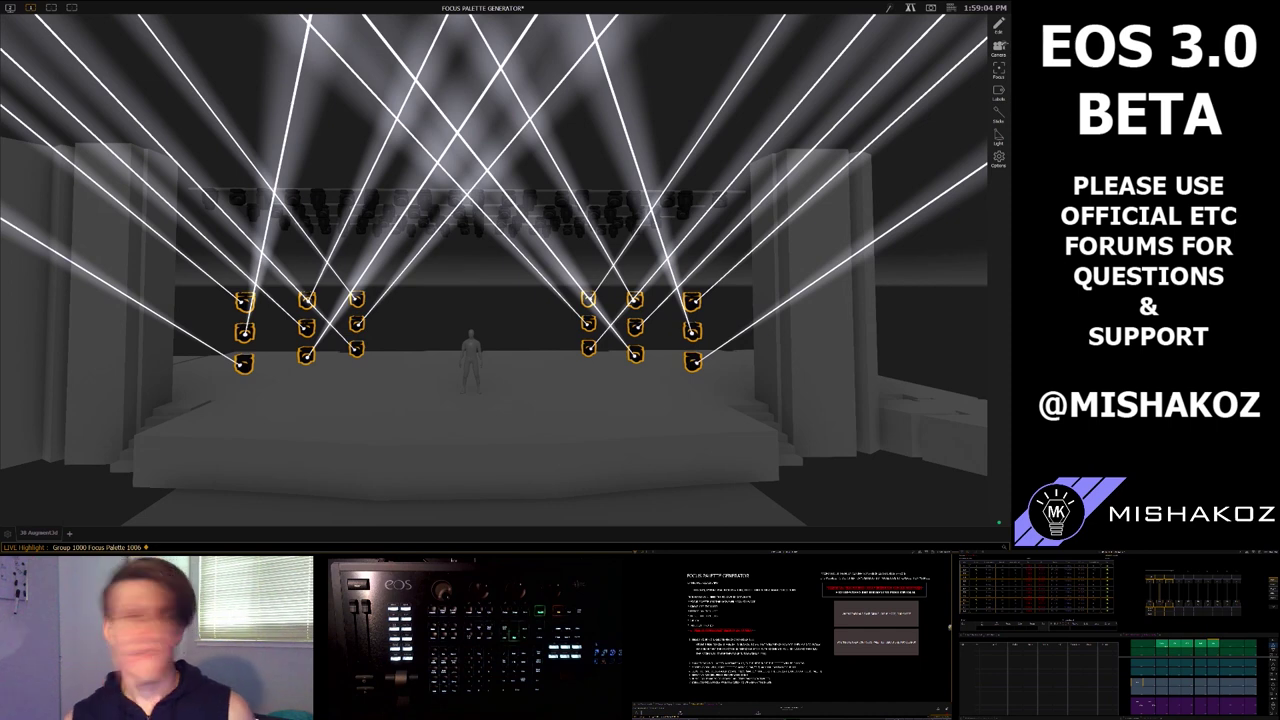